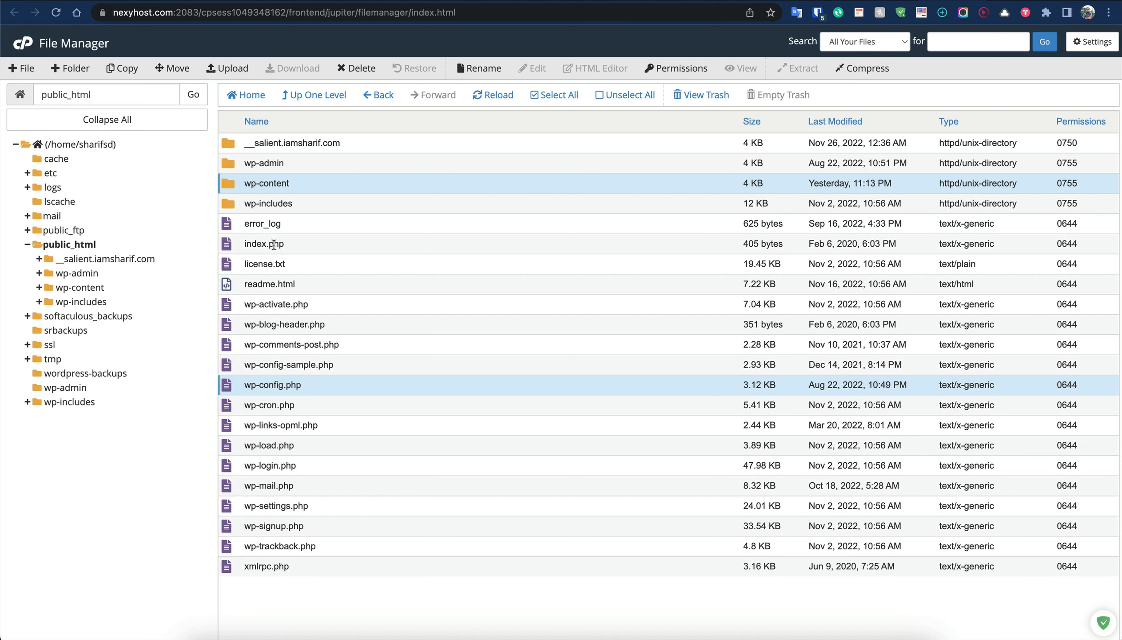
# - Select the items in public_html from wp-admin through xmlrpc.php, leaving out wp-includes and wp-config.php
pyautogui.click(312, 252)
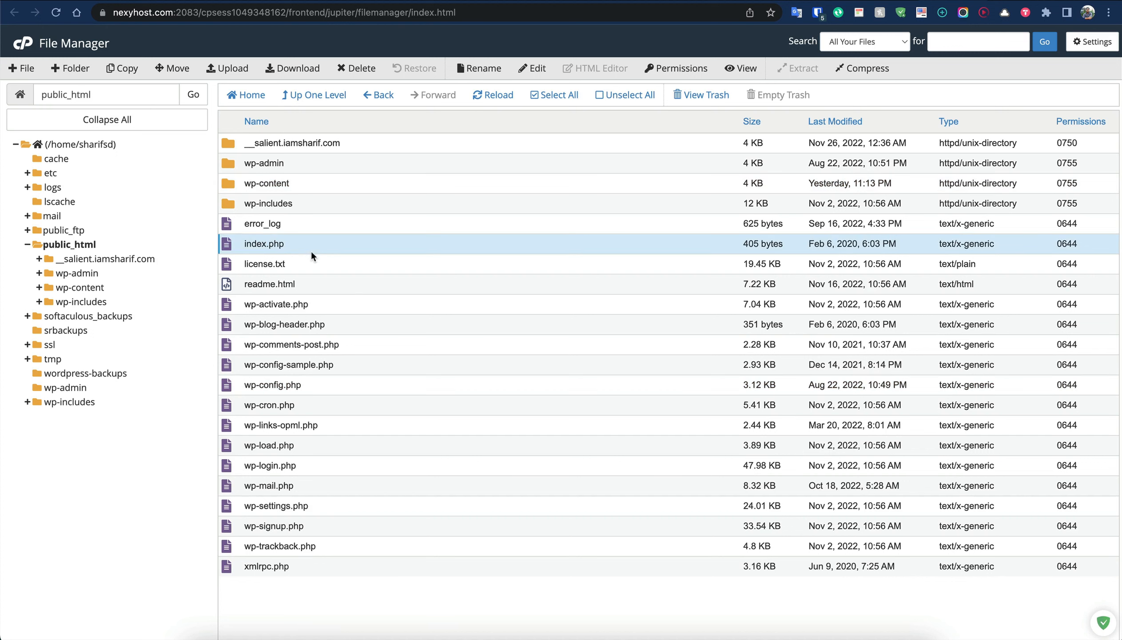
pyautogui.click(276, 190)
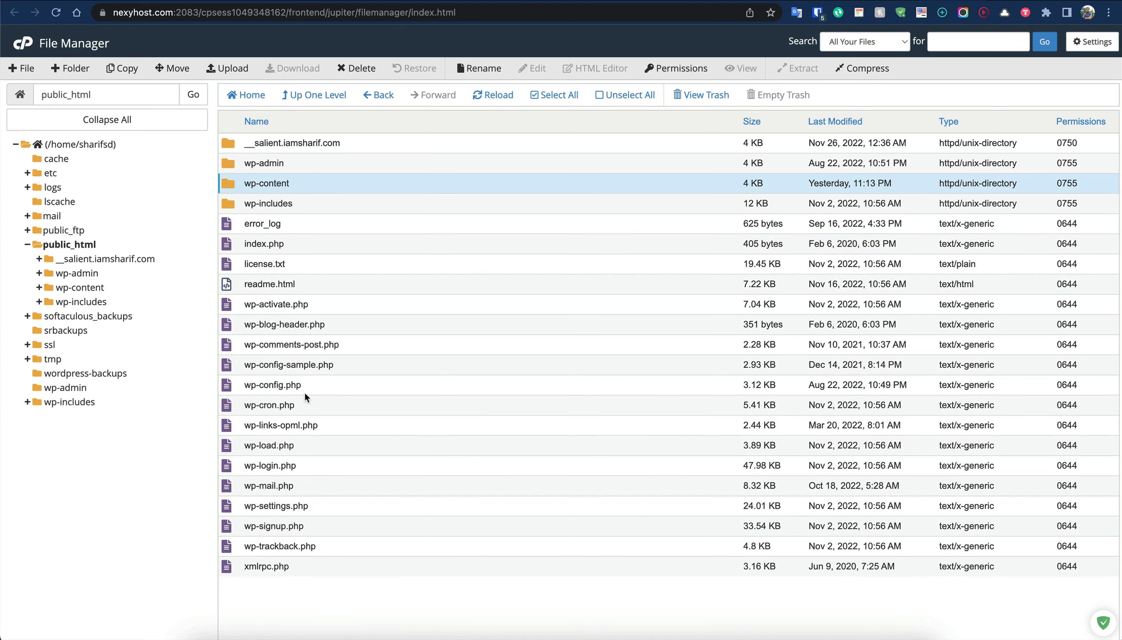
pyautogui.moveTo(286, 176); pyautogui.dragTo(305, 567)
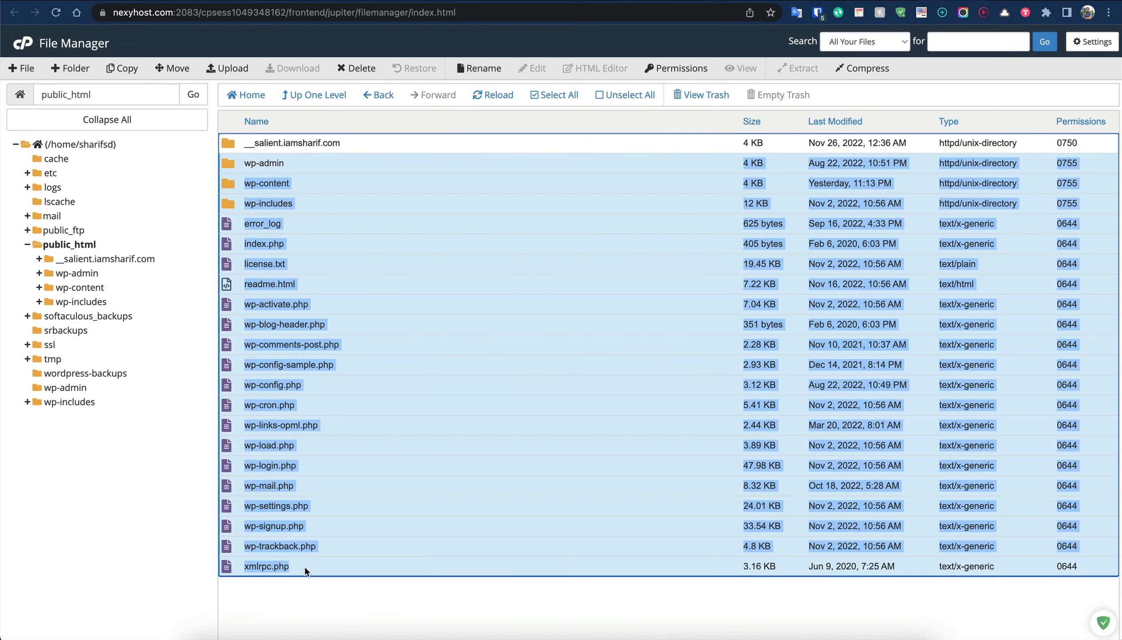
pyautogui.keyDown('super'); pyautogui.click(235, 206); pyautogui.keyUp('super')
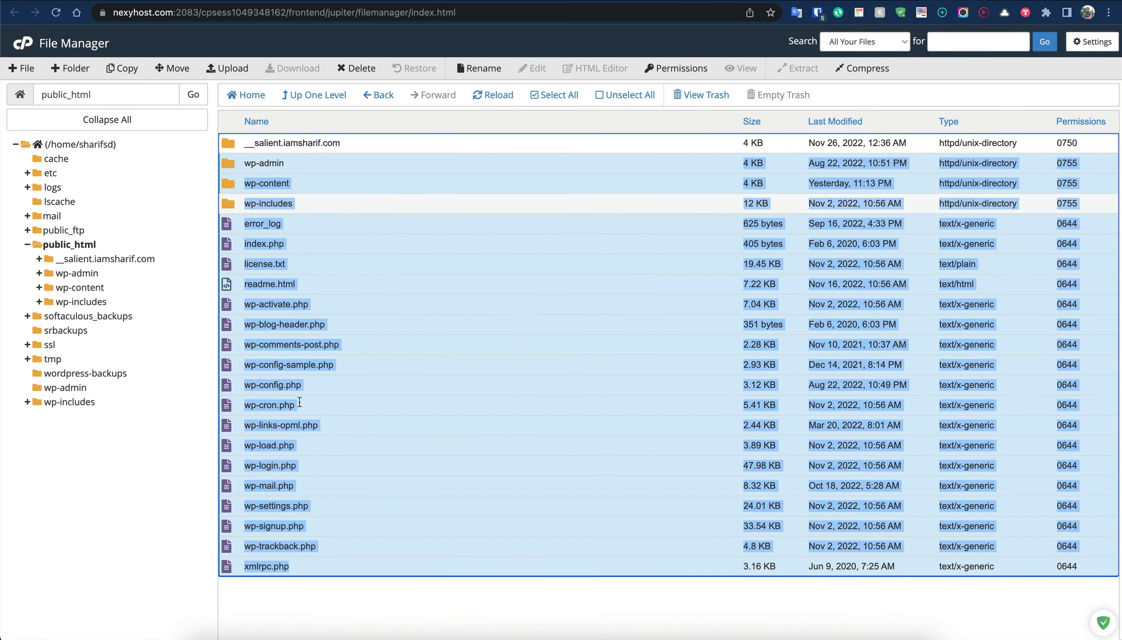
pyautogui.keyDown('super'); pyautogui.click(233, 383); pyautogui.keyUp('super')
# - Open wordpress.org in the browser and download the latest WordPress zip package
pyautogui.write('ord')
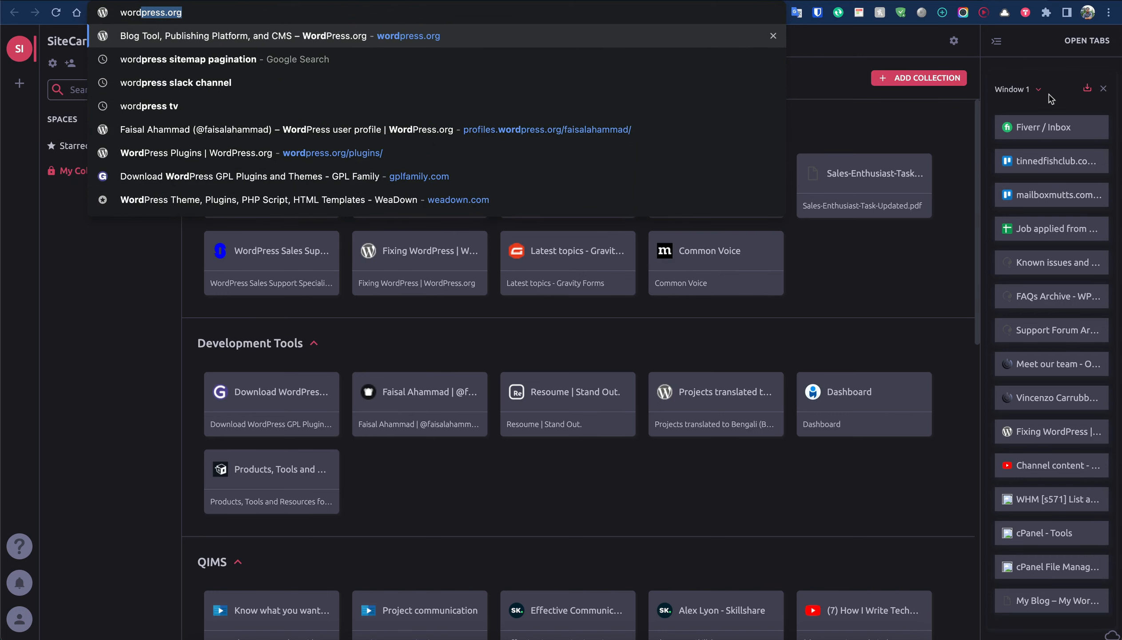
pyautogui.write('press.org')
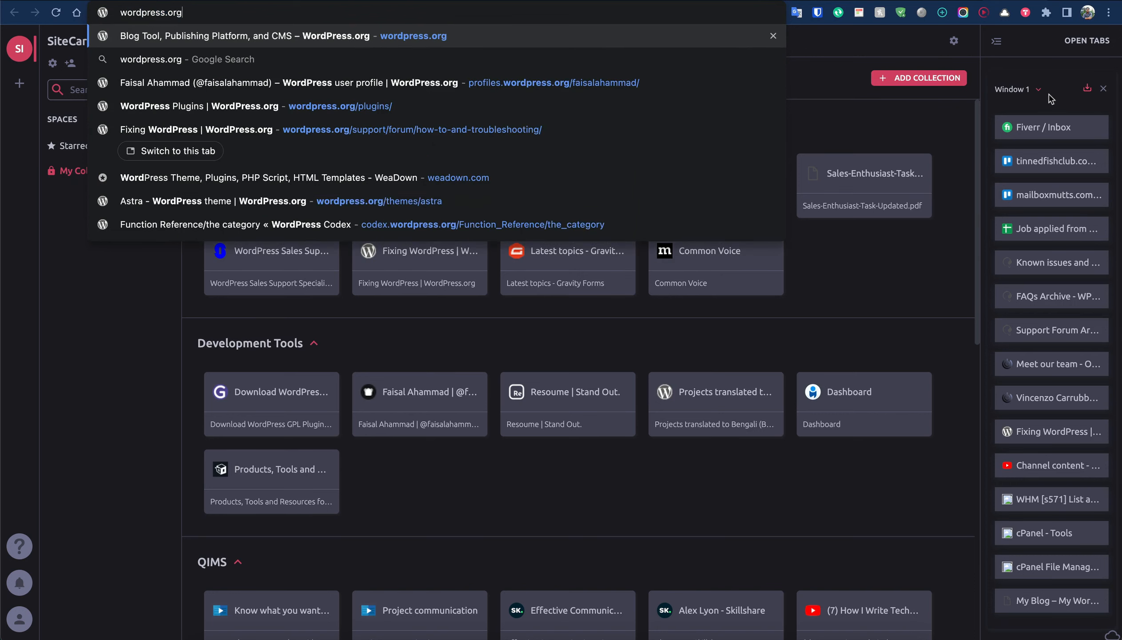
pyautogui.press('Return')
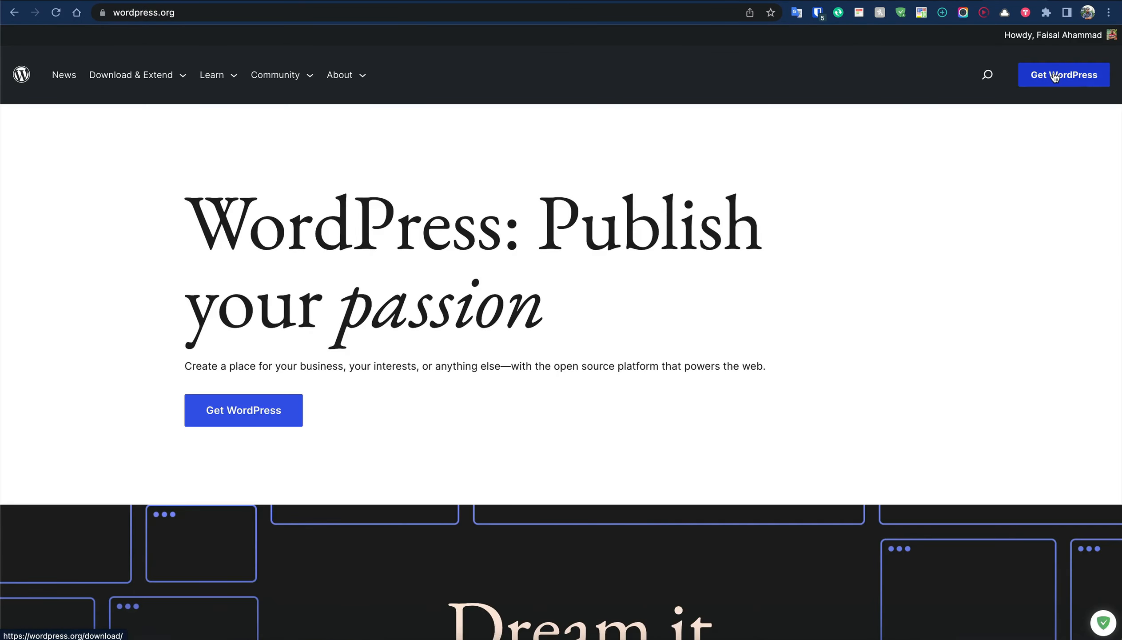
pyautogui.click(1055, 75)
pyautogui.click(249, 454)
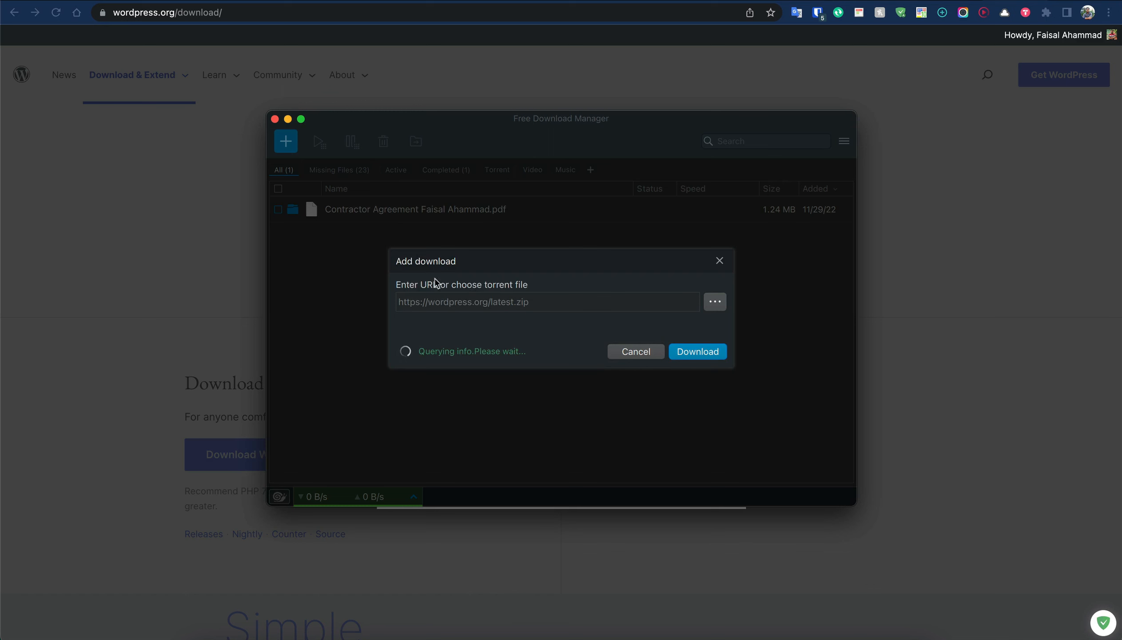
pyautogui.click(699, 364)
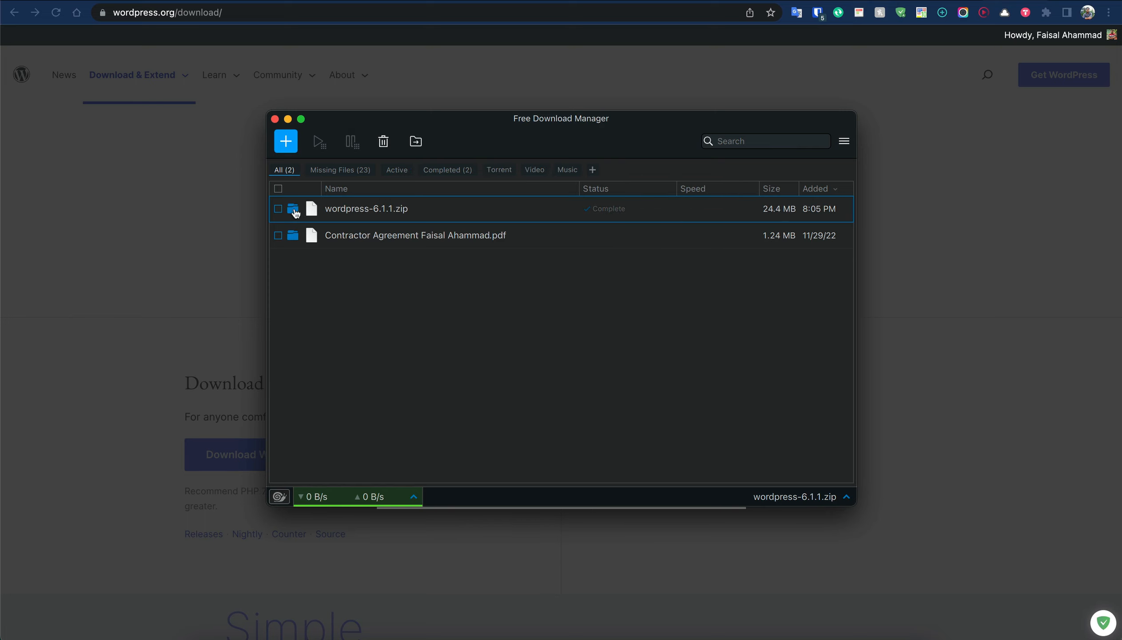
# - Show the downloaded wordpress-6.1.1.zip in its folder and extract it with Archive Utility
pyautogui.click(293, 208)
pyautogui.rightClick(355, 316)
pyautogui.moveTo(504, 339)
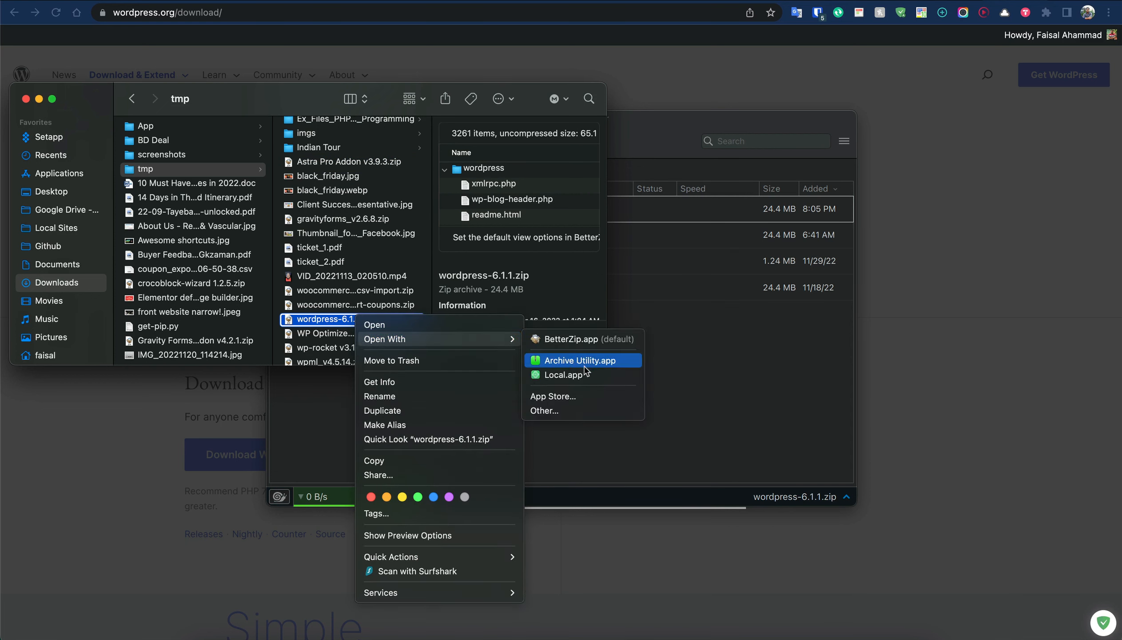
pyautogui.click(579, 360)
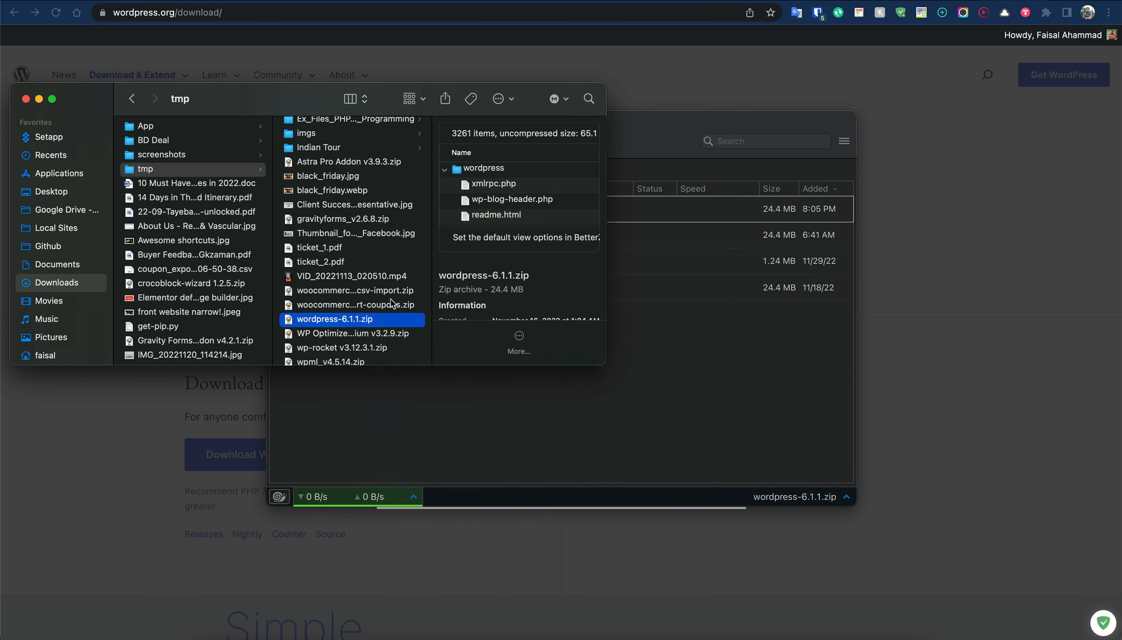
# - Move the wp-content folder inside the extracted wordpress folder to the trash
pyautogui.click(343, 199)
pyautogui.click(479, 141)
pyautogui.press('super+BackSpace')
# - Compress all remaining items in the wordpress folder into one zip archive and rename it wp-latest
pyautogui.press('super+a')
pyautogui.scroll(-2, 378, 267)
pyautogui.rightClick(385, 267)
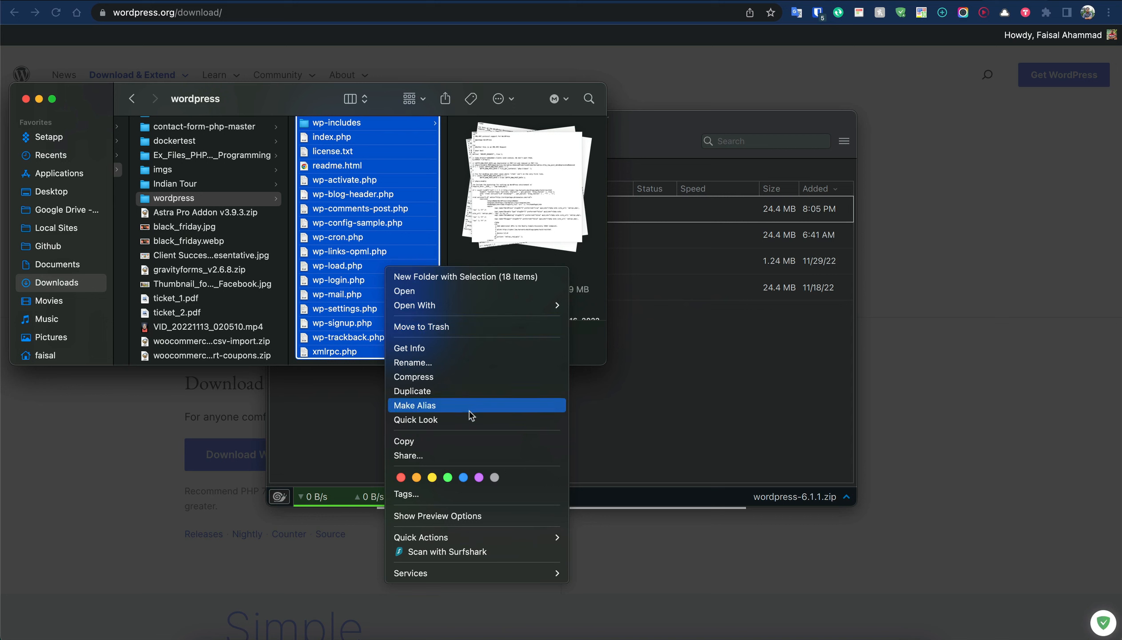
pyautogui.click(480, 377)
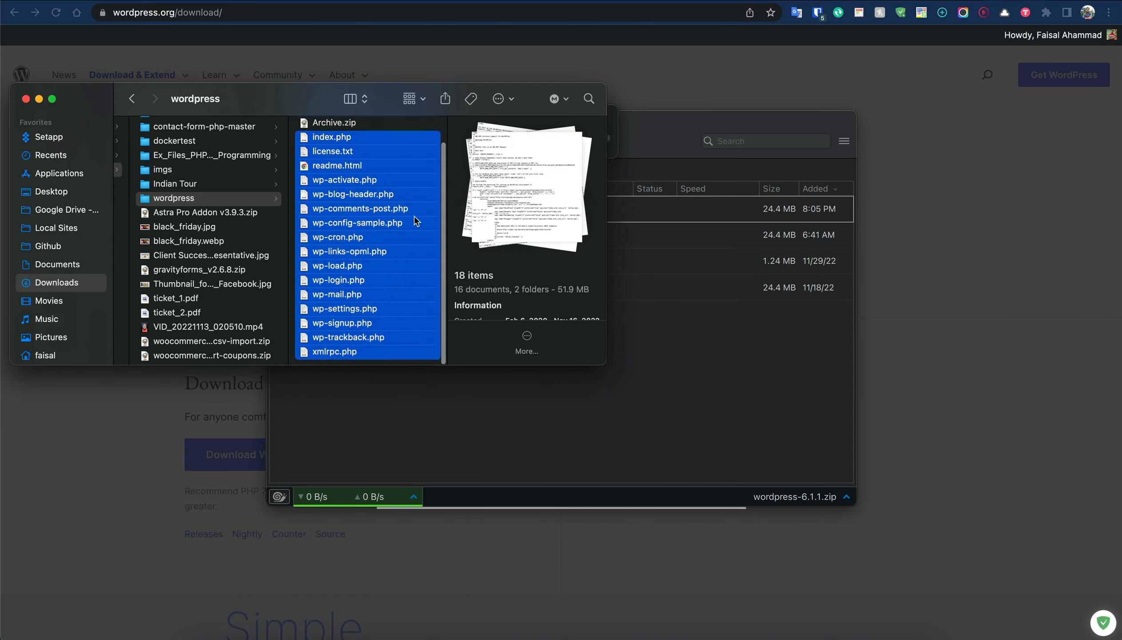
pyautogui.click(347, 125)
pyautogui.press('Return')
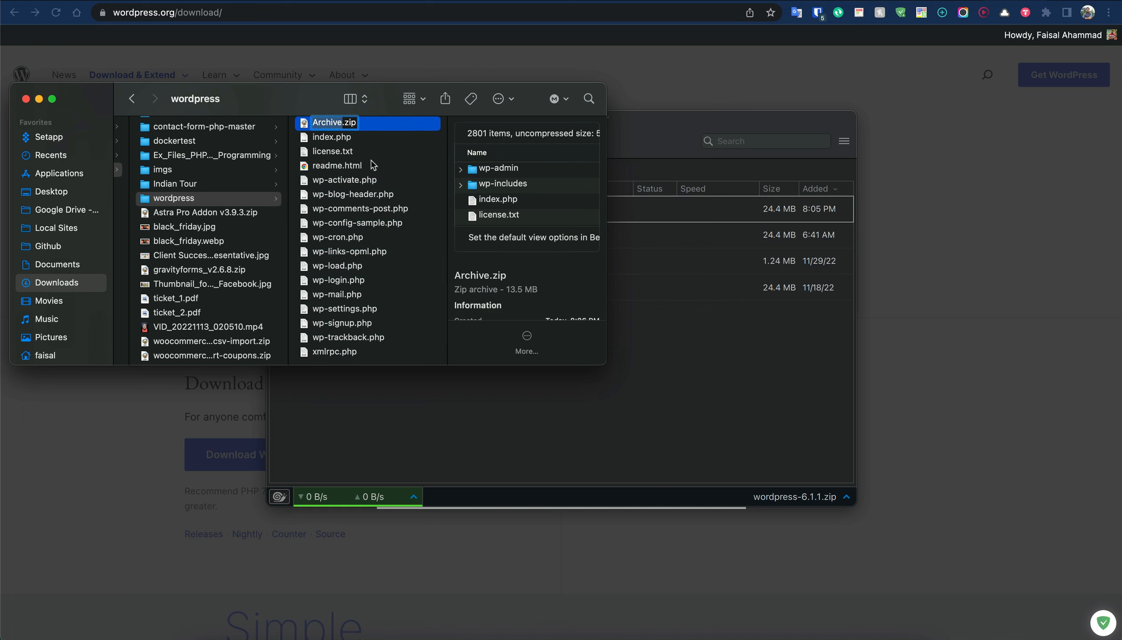
pyautogui.write('wp-latest')
pyautogui.press('Return')
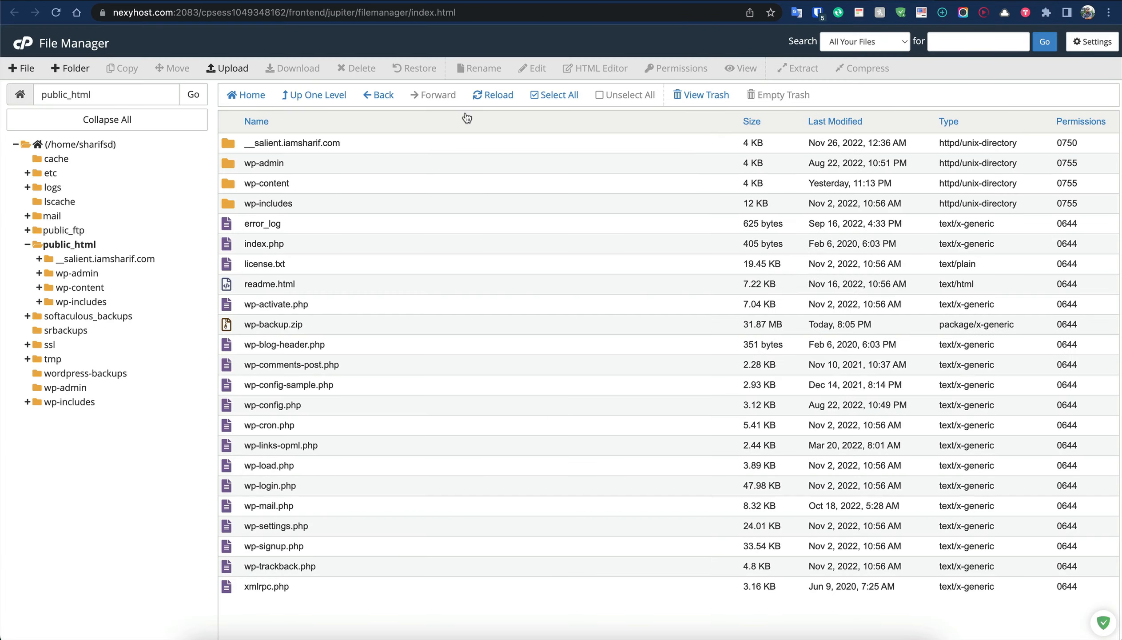
# - Upload wp-latest.zip to the public_html directory in the cPanel File Manager
pyautogui.click(227, 68)
pyautogui.press('super+Tab')
pyautogui.click(282, 111)
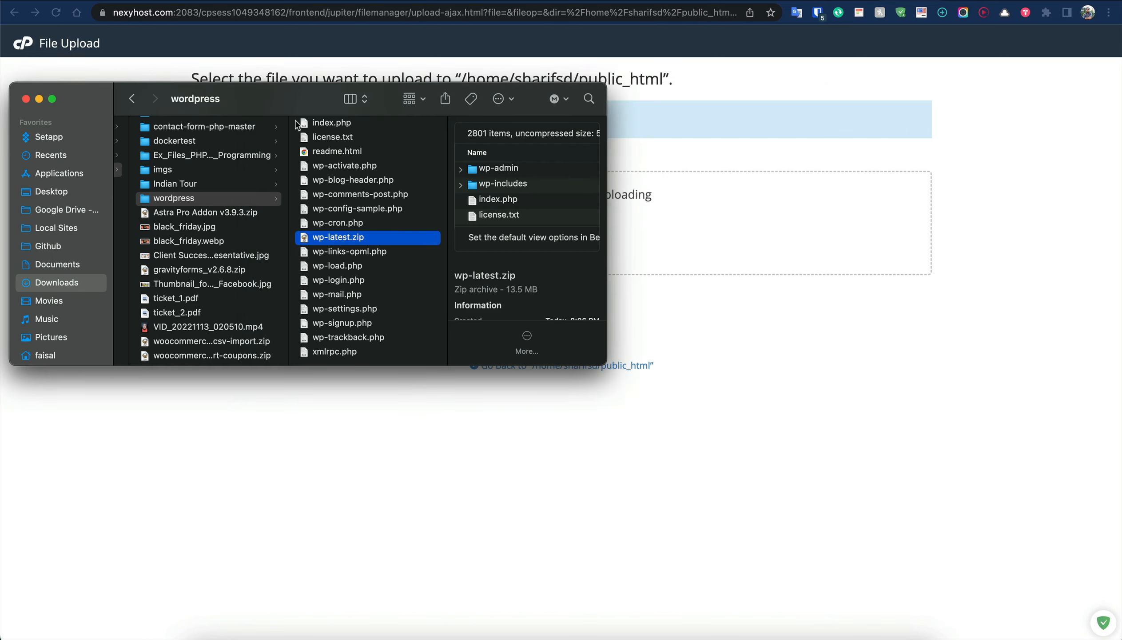
pyautogui.moveTo(408, 243); pyautogui.dragTo(771, 209)
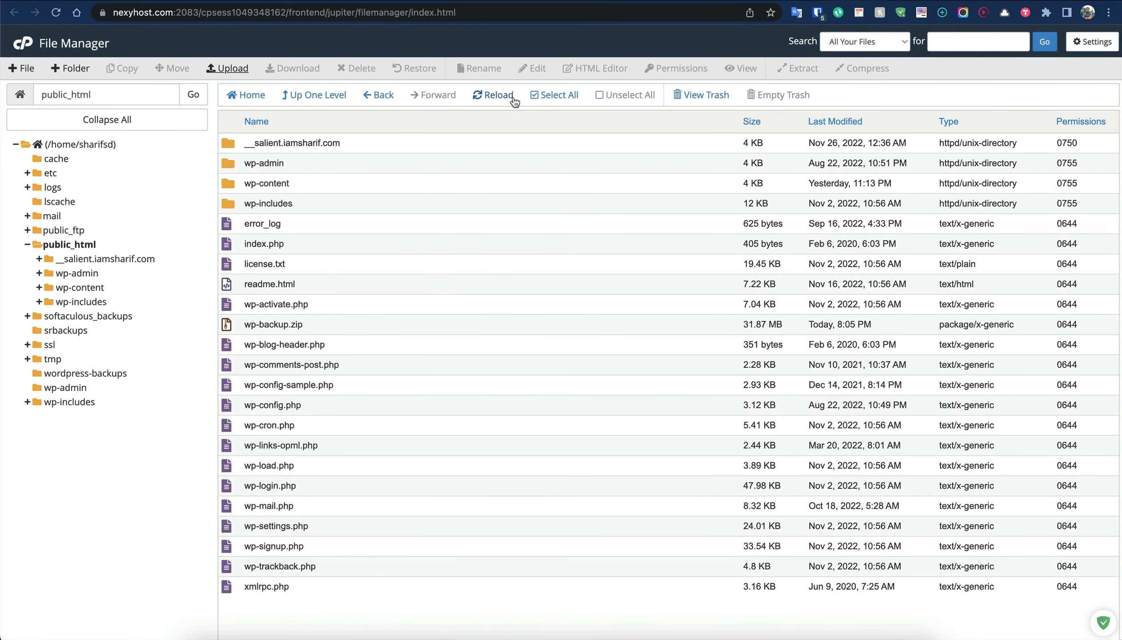
# - Move everything in public_html to the trash except __salient.iamsharif.com, wp-content, wp-backup.zip and wp-config.php
pyautogui.click(552, 95)
pyautogui.keyDown('super'); pyautogui.click(228, 142); pyautogui.keyUp('super')
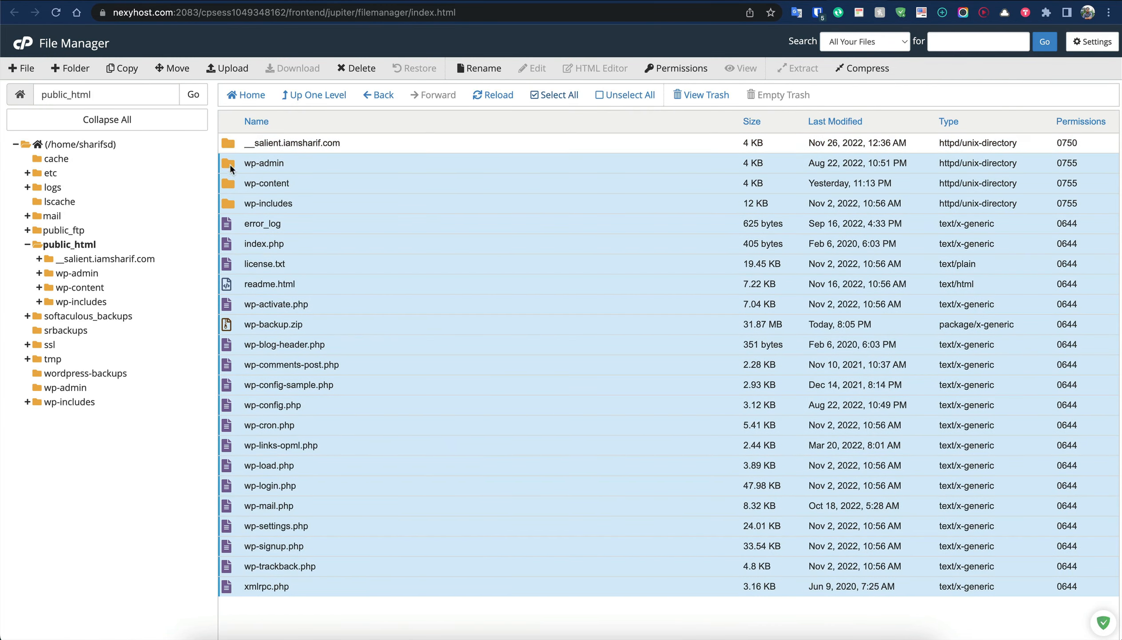
pyautogui.keyDown('super'); pyautogui.click(235, 183); pyautogui.keyUp('super')
pyautogui.keyDown('super'); pyautogui.click(273, 324); pyautogui.keyUp('super')
pyautogui.keyDown('super'); pyautogui.click(341, 408); pyautogui.keyUp('super')
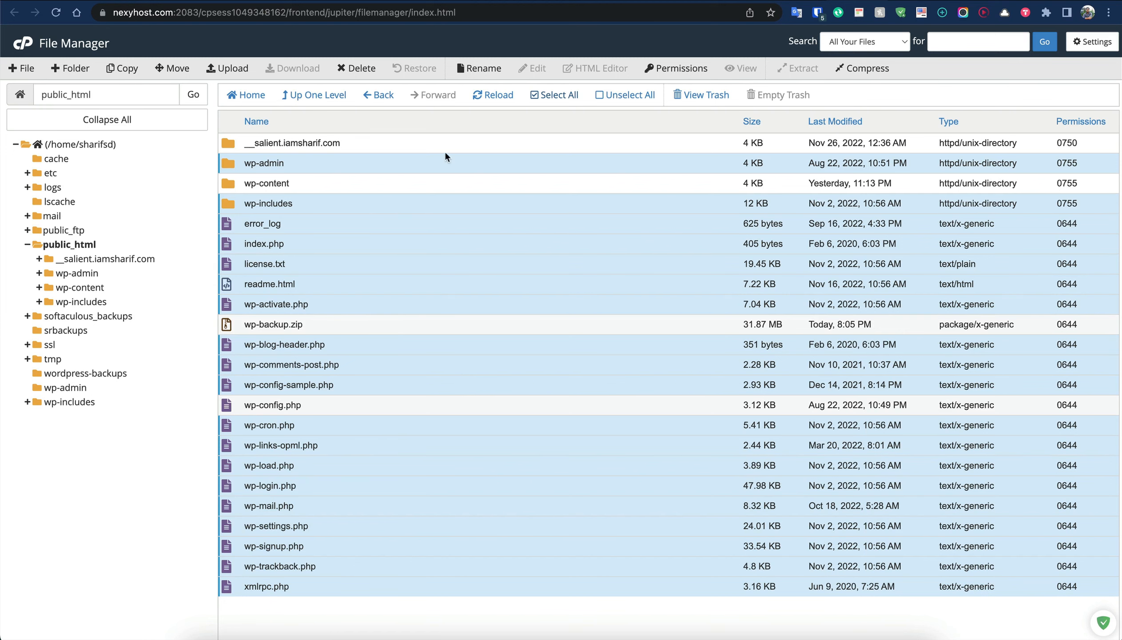
pyautogui.click(358, 70)
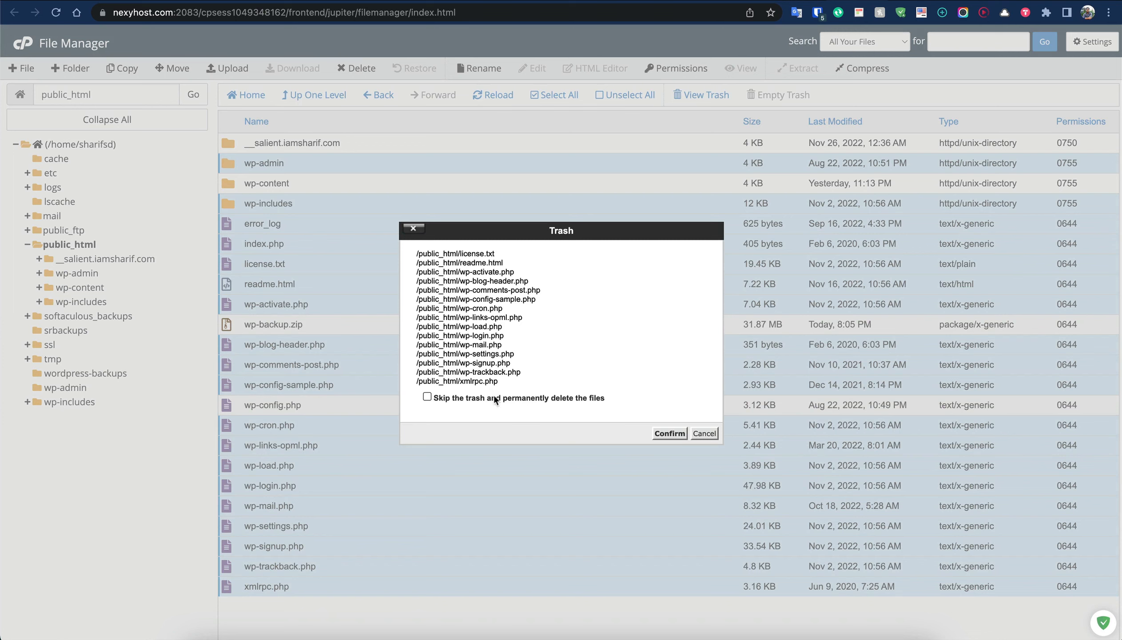
pyautogui.click(669, 437)
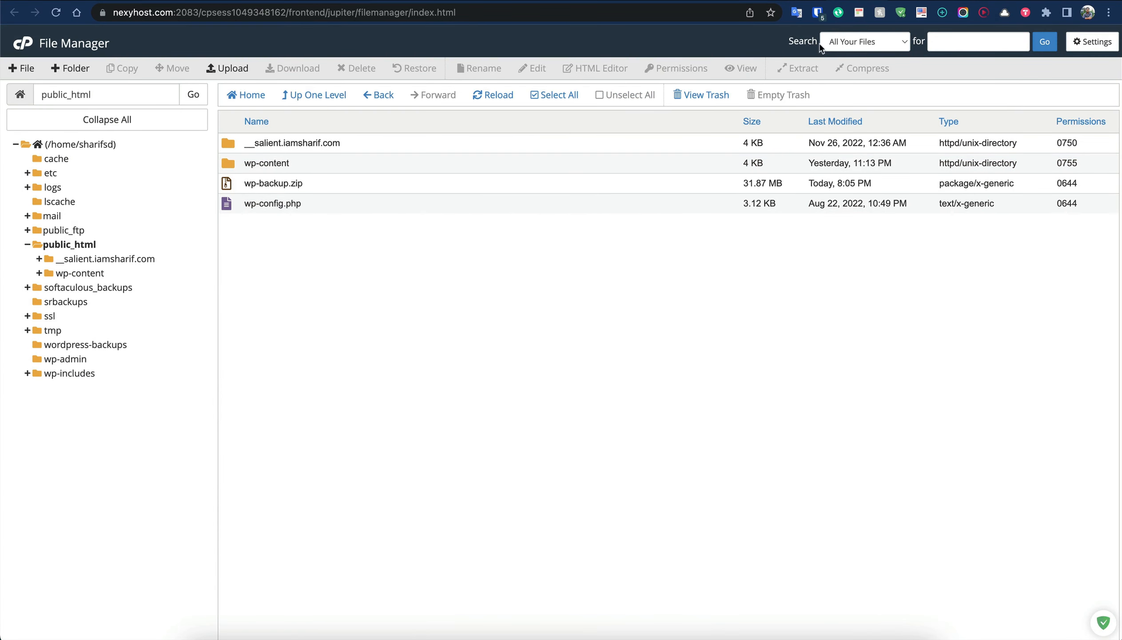
# - Reload iamsharif.com to check the site with its core files removed
pyautogui.click(656, 1)
pyautogui.click(659, 21)
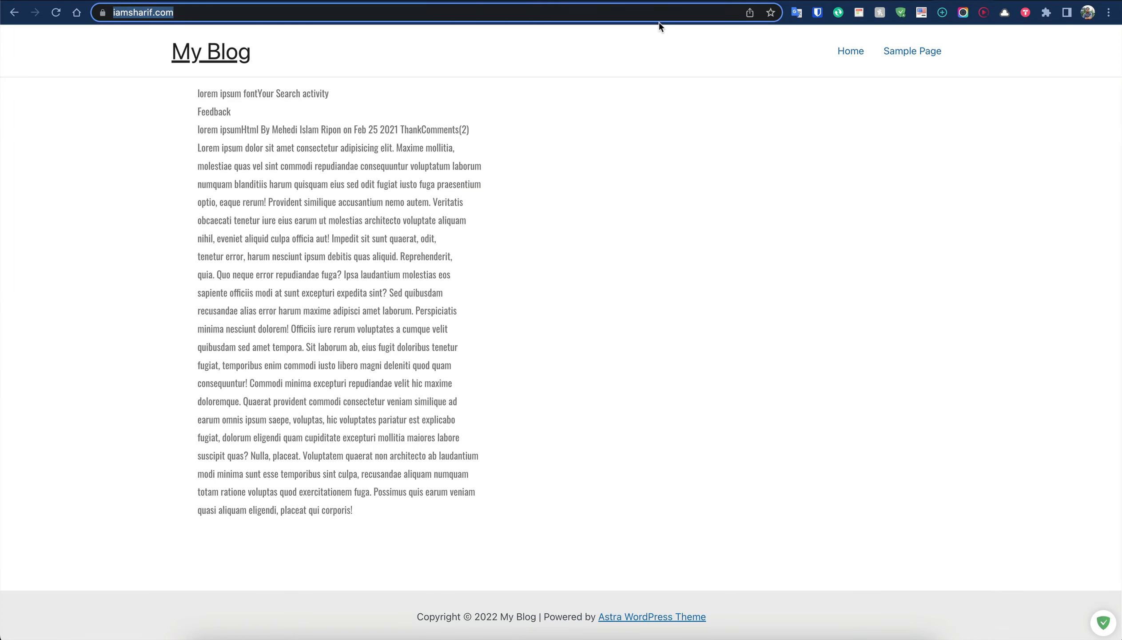
pyautogui.press('Return')
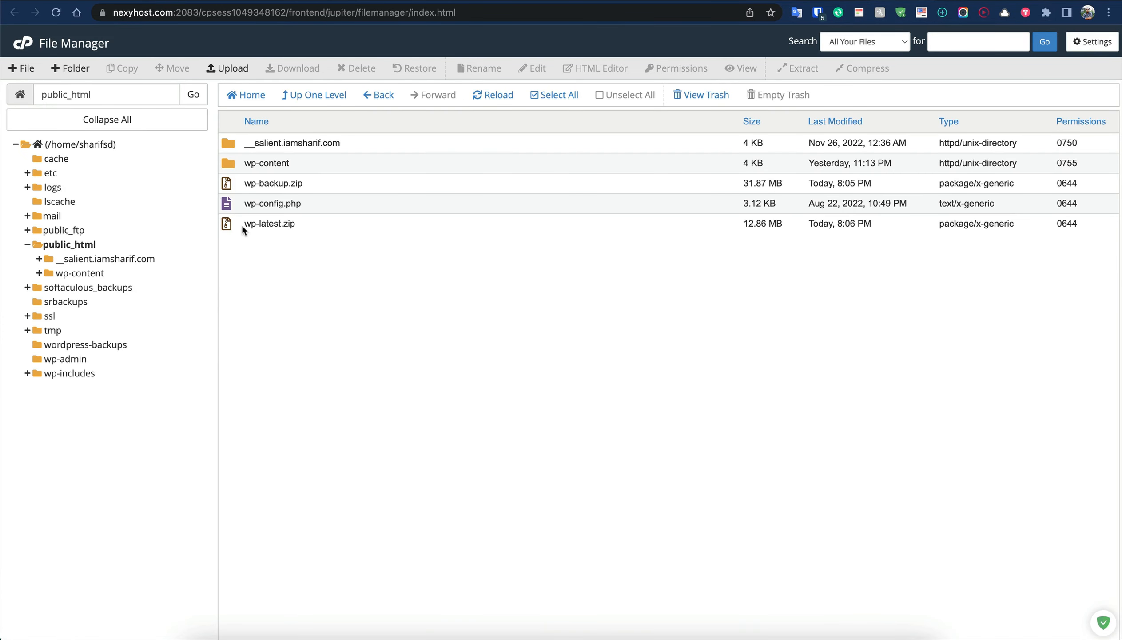
# - Extract wp-latest.zip into the /public_html directory and dismiss the extraction results
pyautogui.click(231, 223)
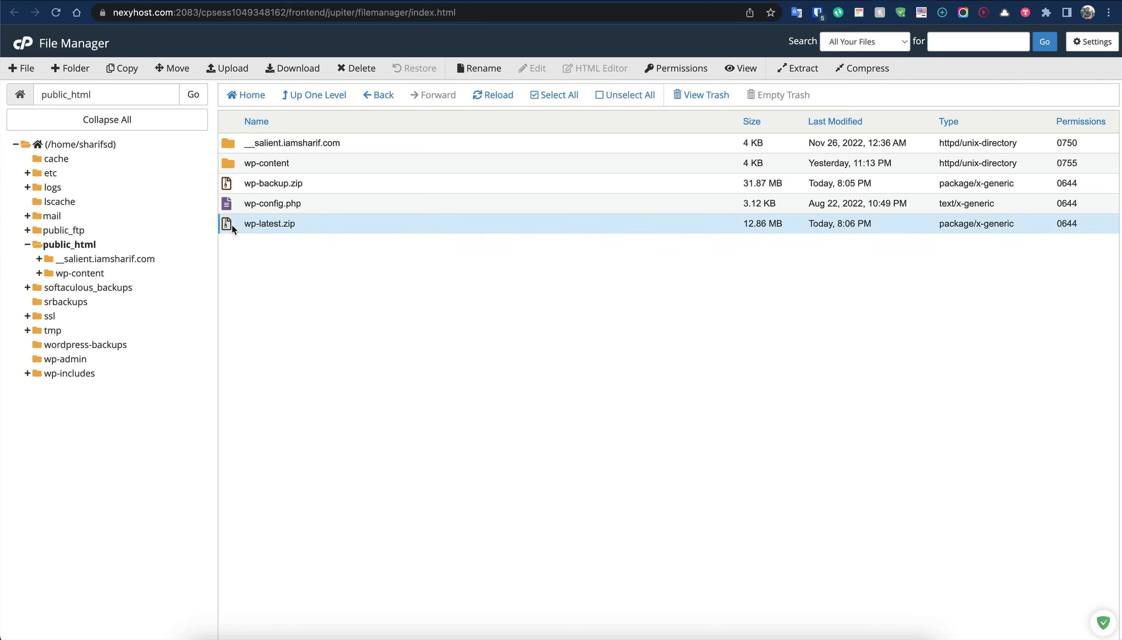
pyautogui.rightClick(232, 224)
pyautogui.click(299, 371)
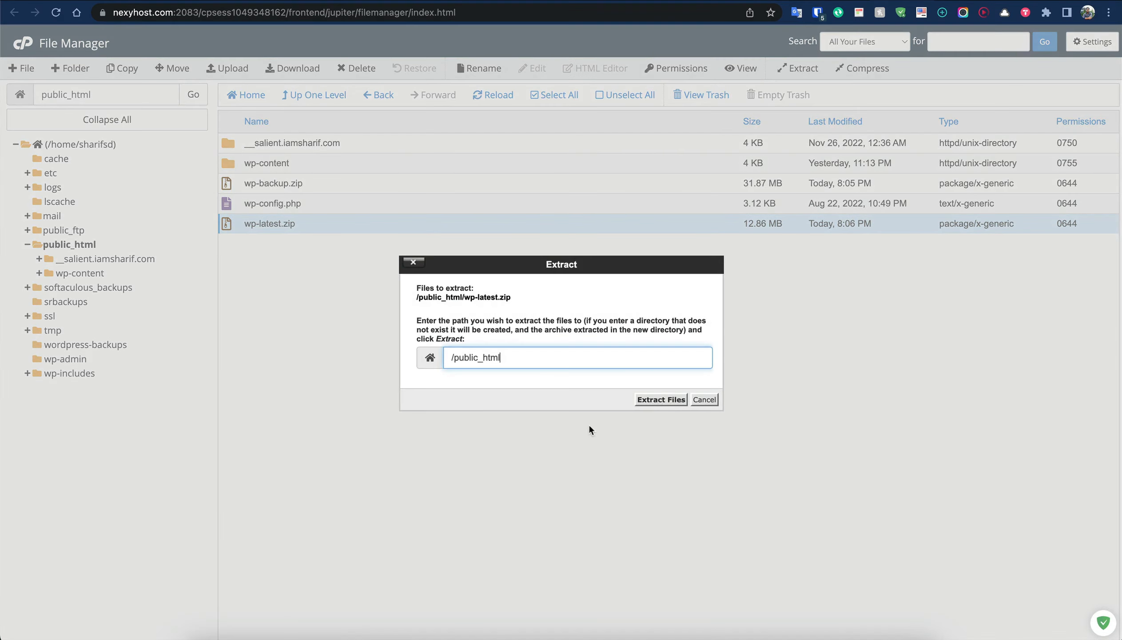
pyautogui.click(660, 402)
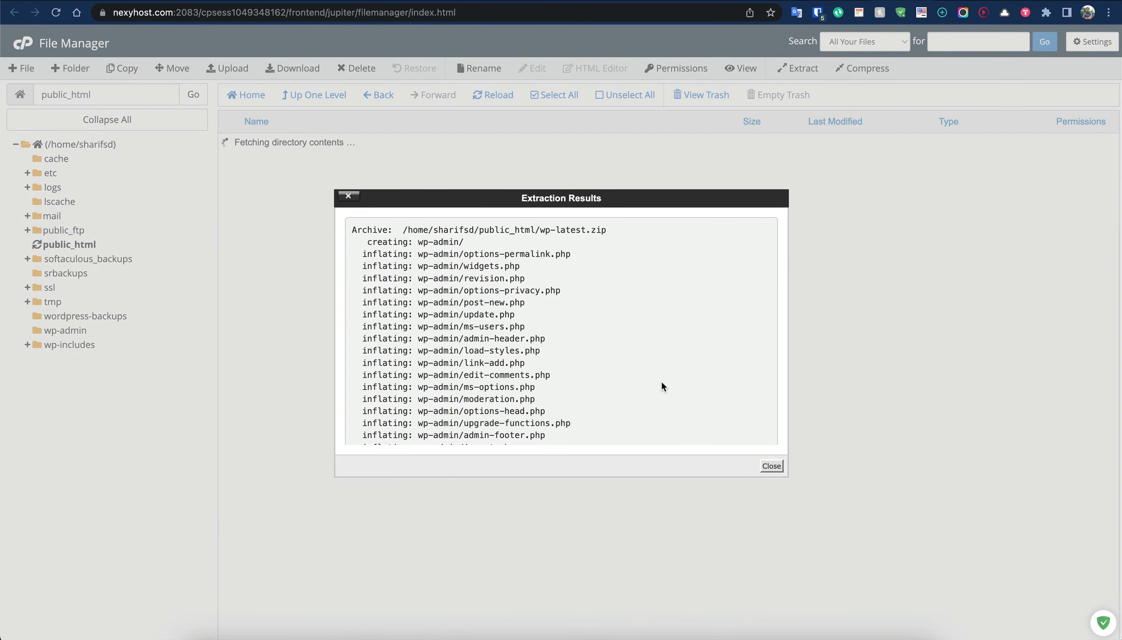
pyautogui.click(773, 466)
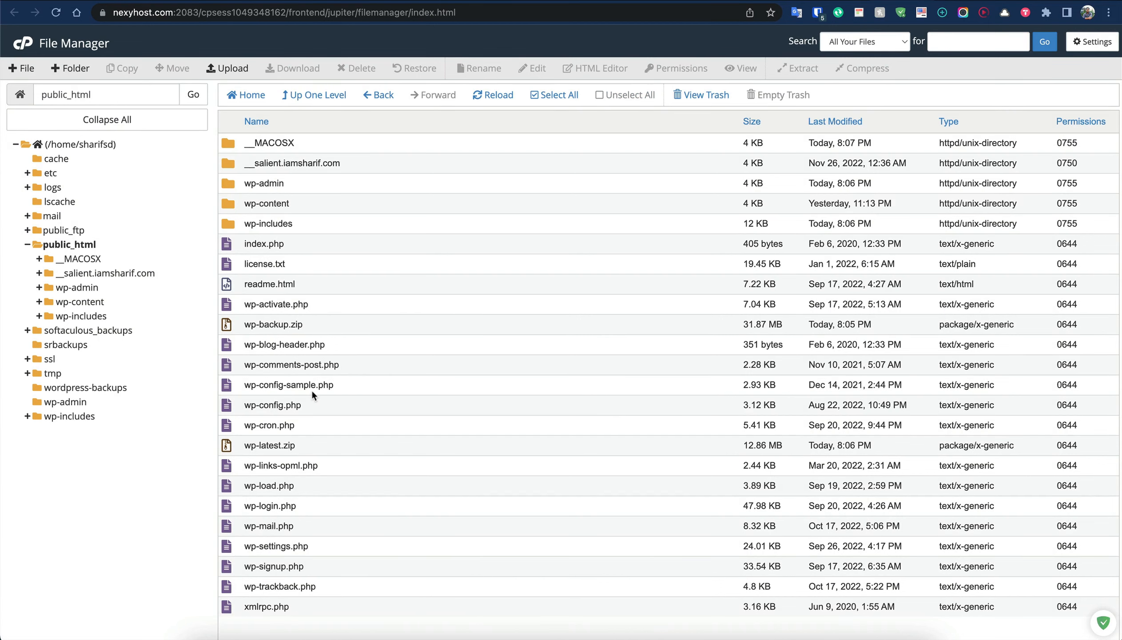
# - Permanently delete wp-latest.zip from public_html, skipping the trash
pyautogui.click(304, 444)
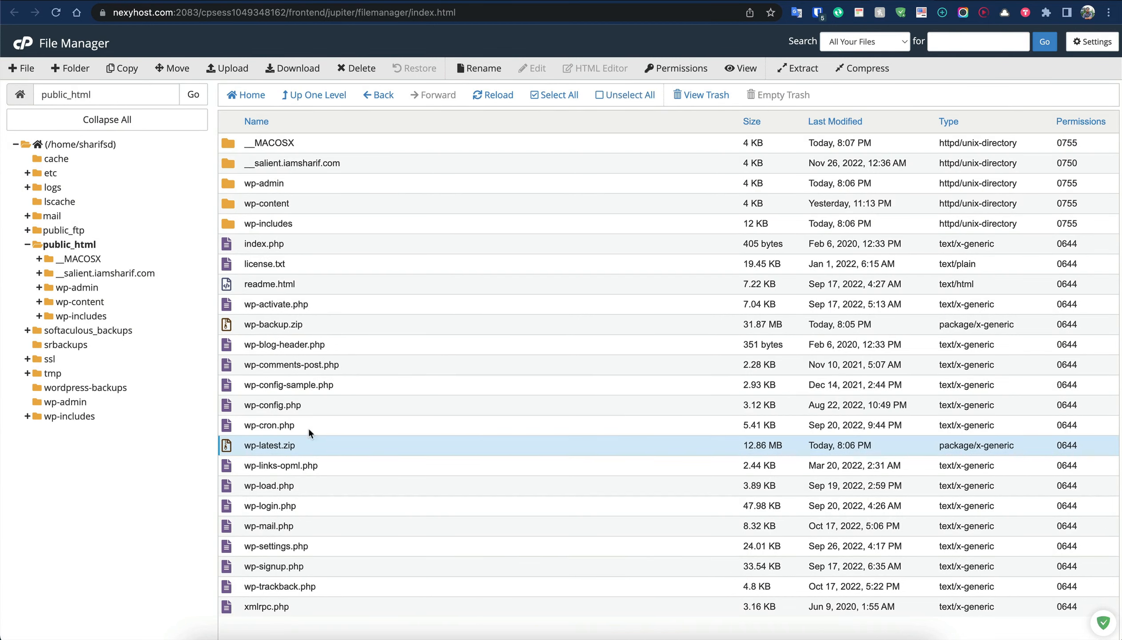
pyautogui.click(357, 67)
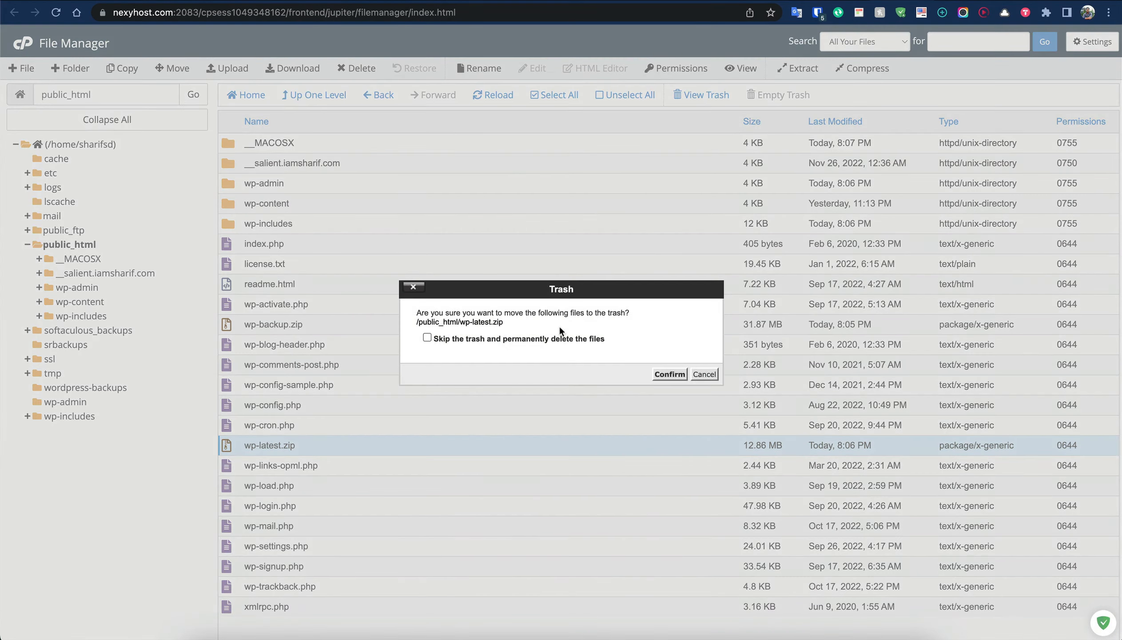
pyautogui.click(579, 339)
pyautogui.click(670, 374)
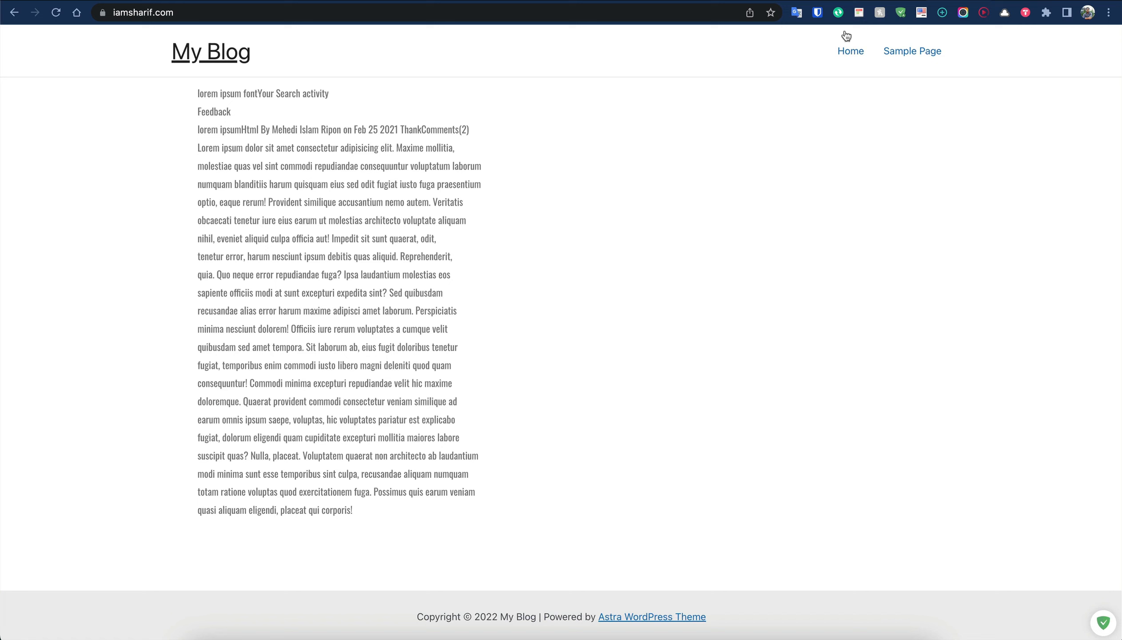
# - Return to the File Manager and permanently delete the __MACOSX folder from public_html, skipping the trash
pyautogui.click(884, 1)
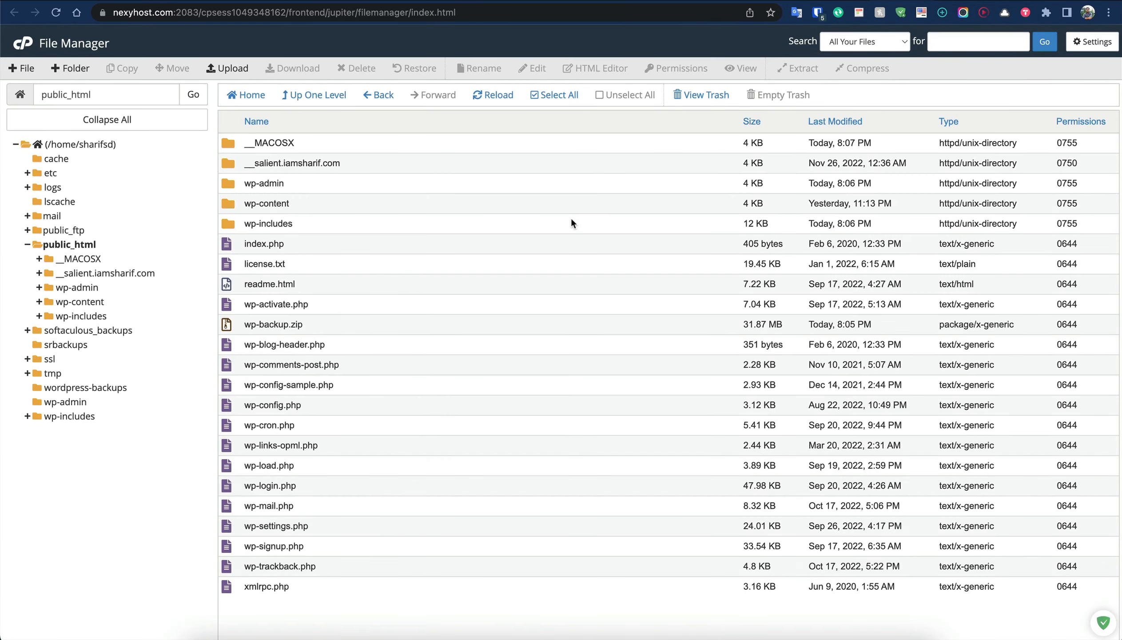
pyautogui.click(240, 144)
pyautogui.click(356, 68)
pyautogui.click(535, 339)
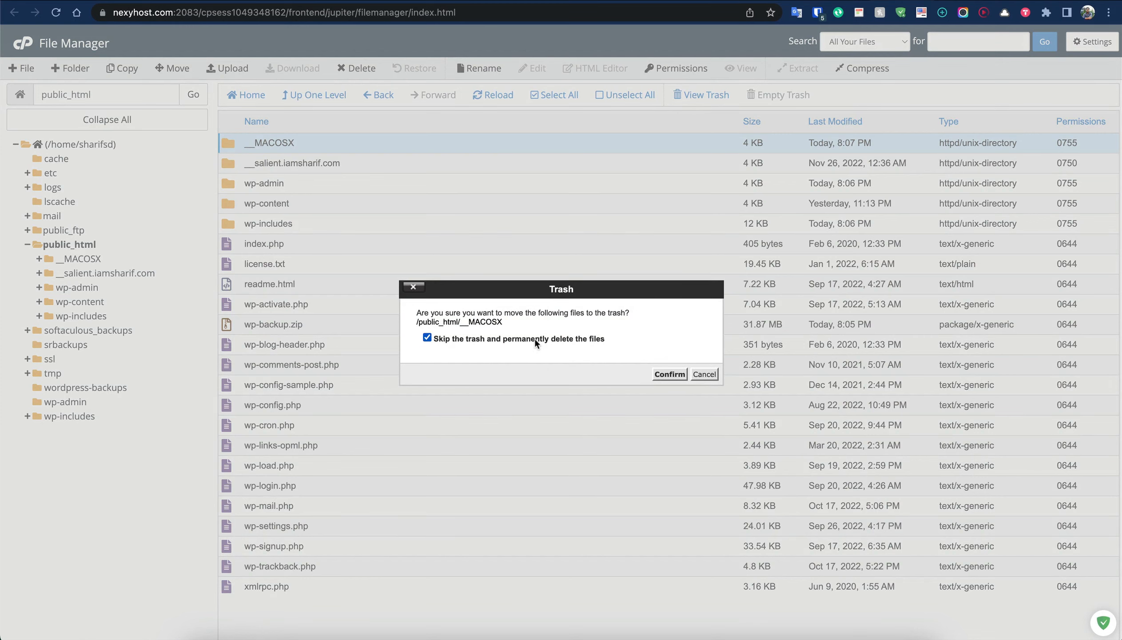
pyautogui.click(669, 377)
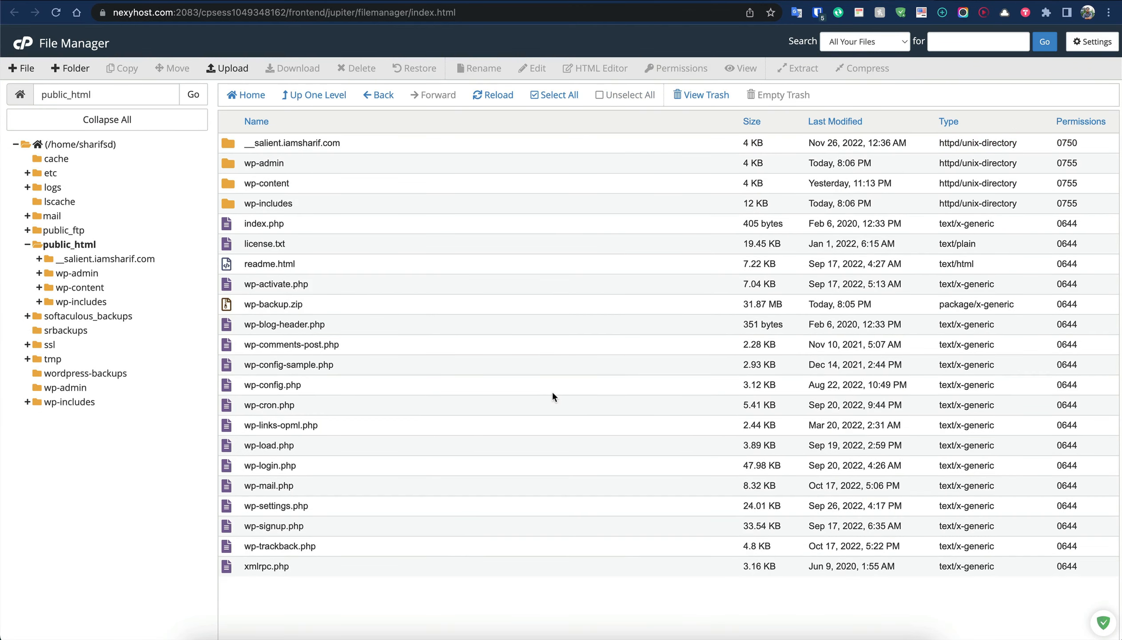